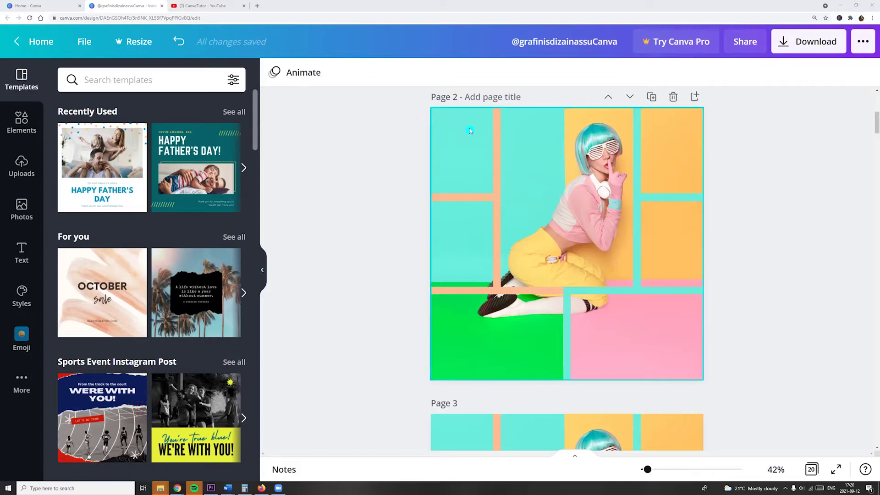
Apply the Marmalade ColorMix effect to the upper-left cell of the page 2 photo grid
{"action": "left_click", "coordinate": [456, 147]}
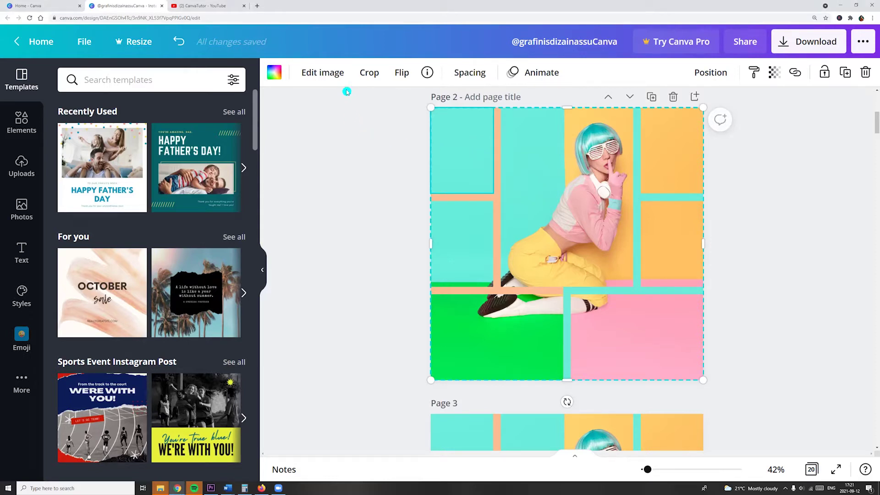
{"action": "left_click", "coordinate": [331, 76]}
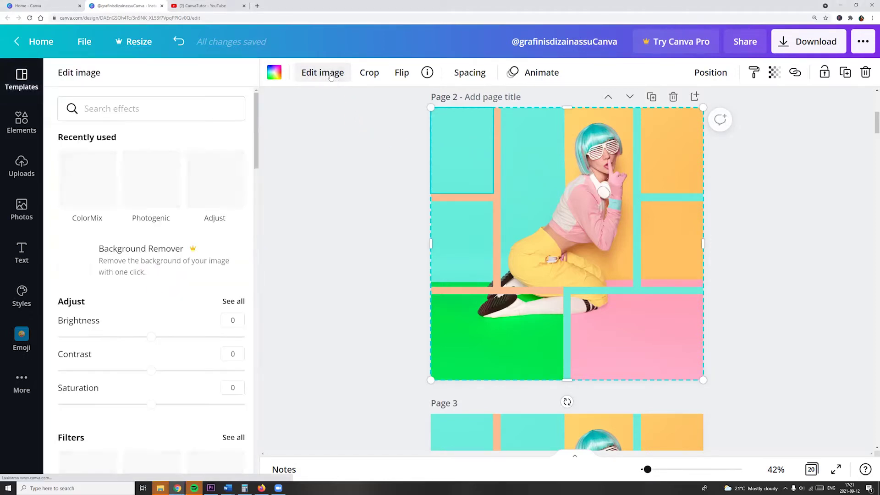
{"action": "scroll", "coordinate": [176, 221], "scroll_direction": "down", "scroll_amount": 5}
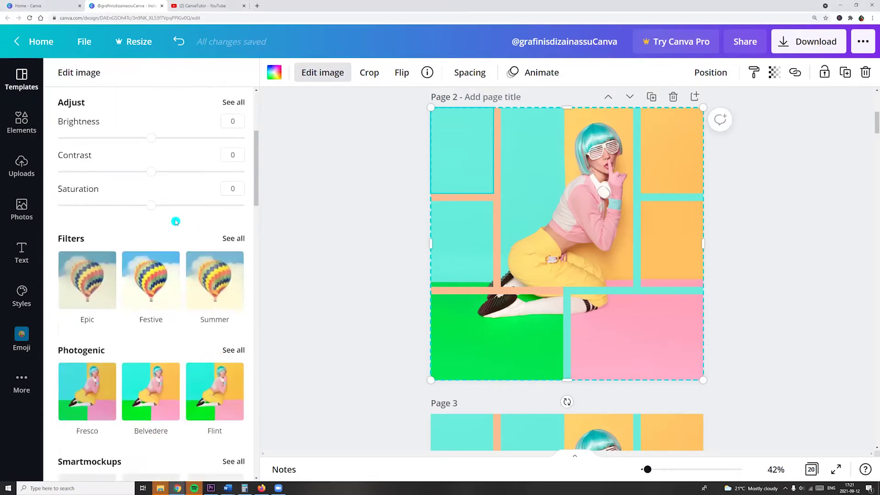
{"action": "scroll", "coordinate": [176, 222], "scroll_direction": "down", "scroll_amount": 8}
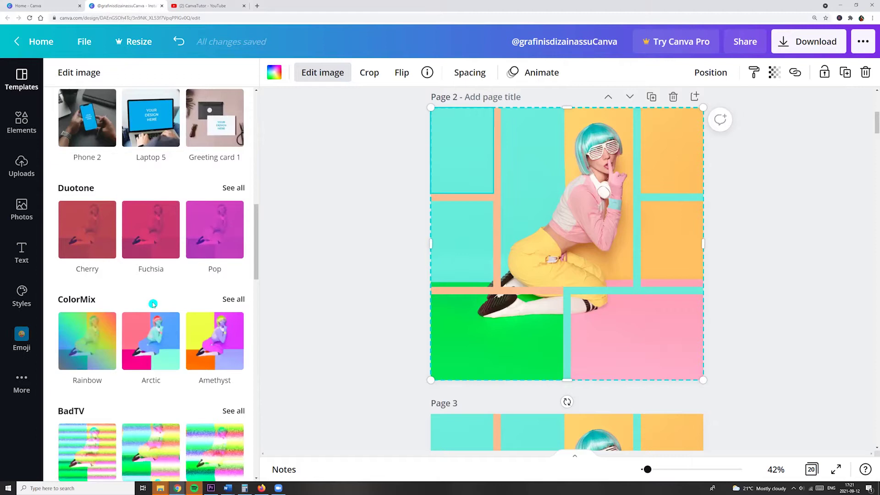
{"action": "left_click", "coordinate": [234, 299]}
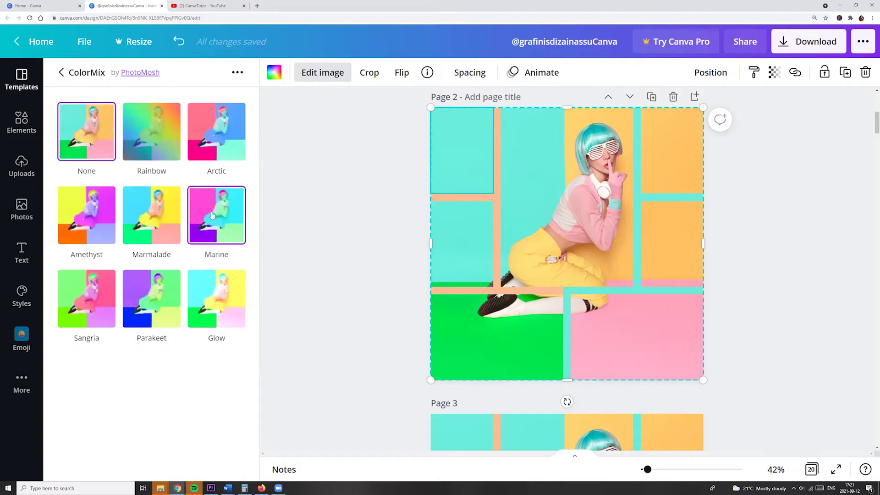
{"action": "left_click", "coordinate": [148, 214]}
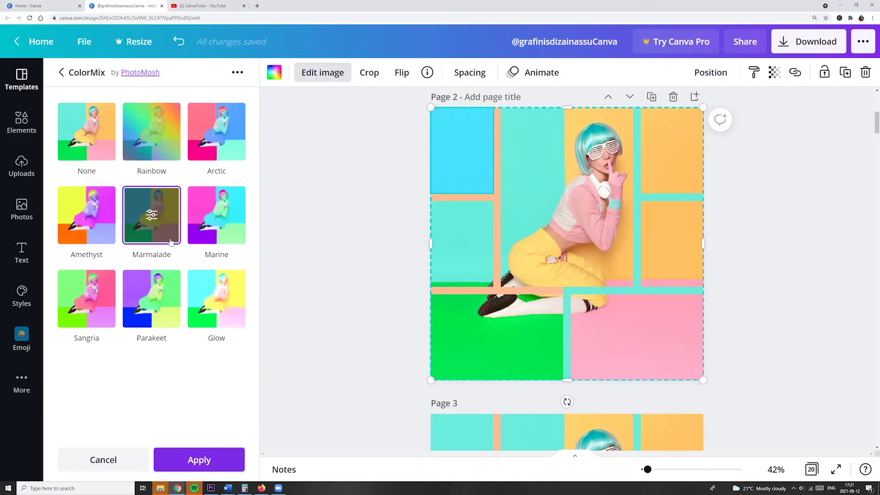
{"action": "left_click", "coordinate": [206, 460]}
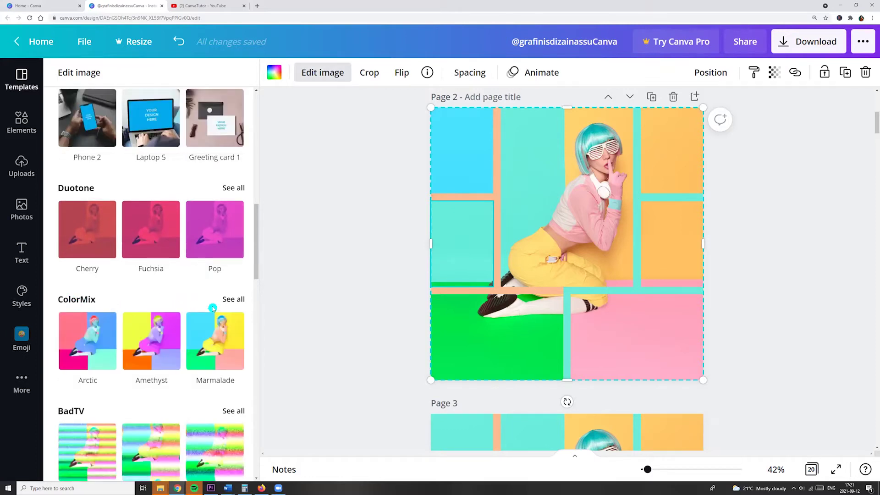
Apply the Arctic ColorMix effect to the middle-left cell of the page 2 photo grid
{"action": "left_click", "coordinate": [226, 301]}
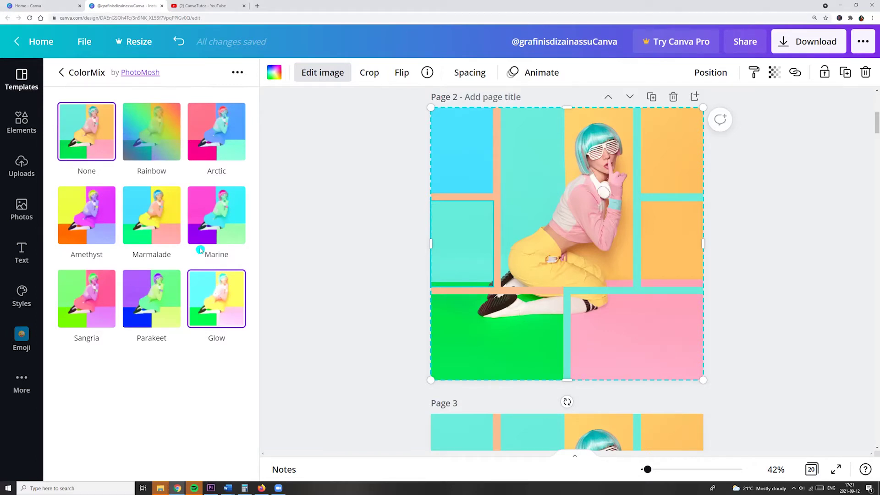
{"action": "left_click", "coordinate": [204, 136]}
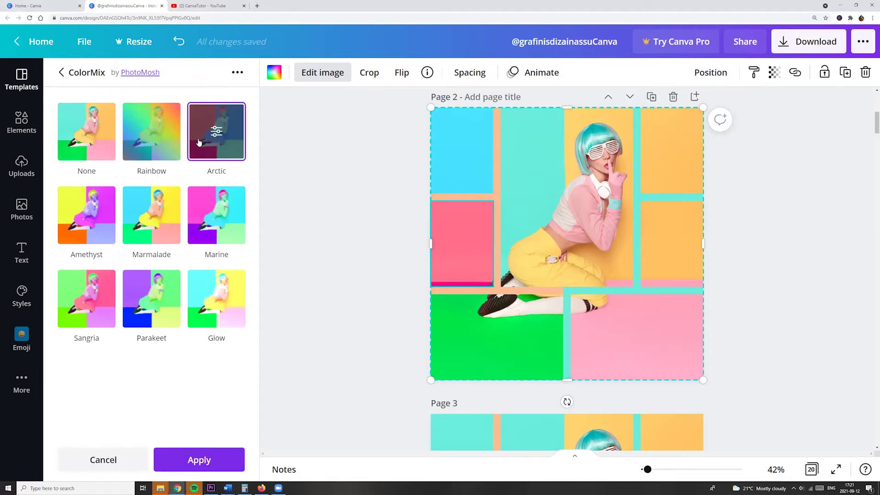
{"action": "left_click", "coordinate": [212, 457]}
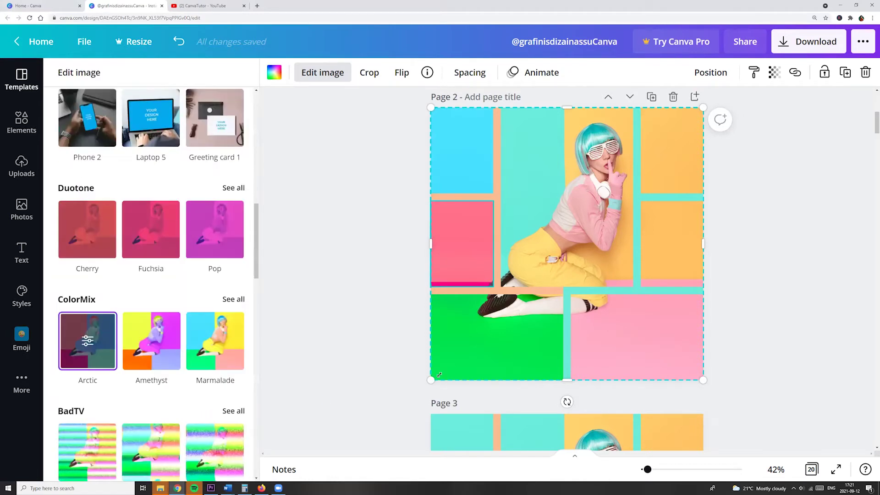
Apply the Amethyst ColorMix effect to the lower-left cell of the page 2 photo grid
{"action": "left_click", "coordinate": [482, 366]}
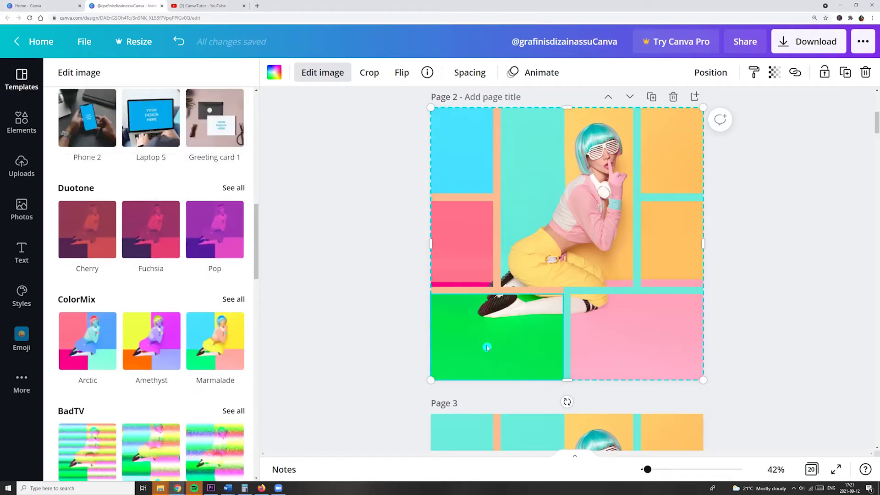
{"action": "left_click", "coordinate": [333, 79]}
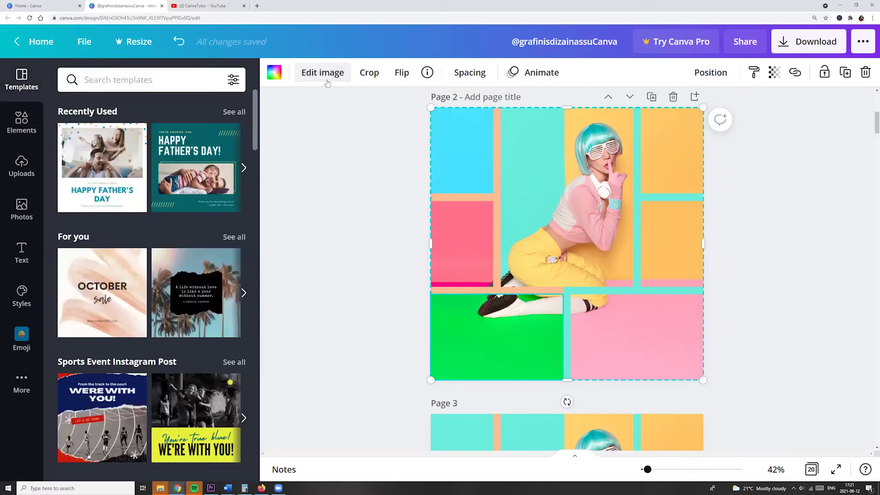
{"action": "left_click", "coordinate": [326, 79]}
{"action": "scroll", "coordinate": [134, 316], "scroll_direction": "down", "scroll_amount": 8}
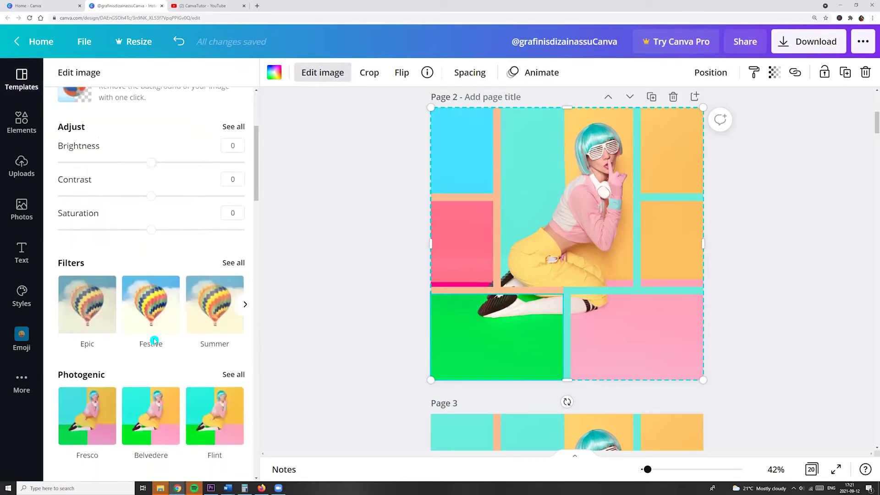
{"action": "scroll", "coordinate": [134, 317], "scroll_direction": "down", "scroll_amount": 5}
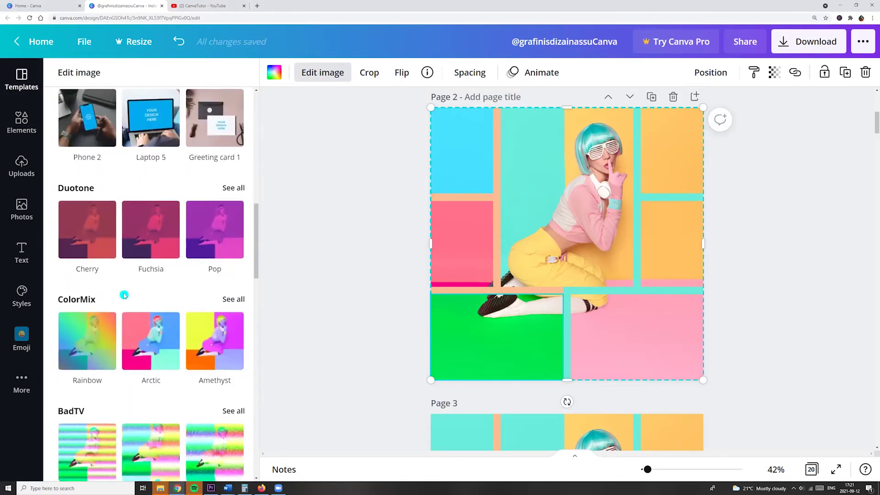
{"action": "left_click", "coordinate": [237, 298]}
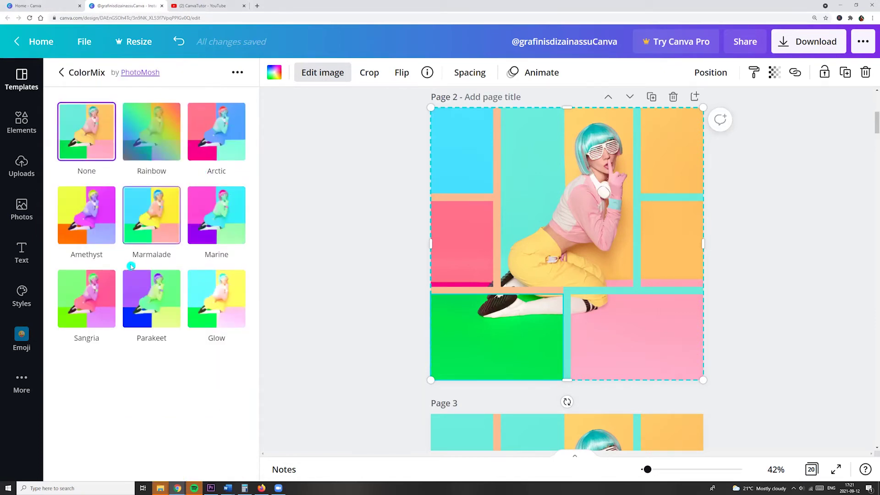
{"action": "left_click", "coordinate": [81, 230]}
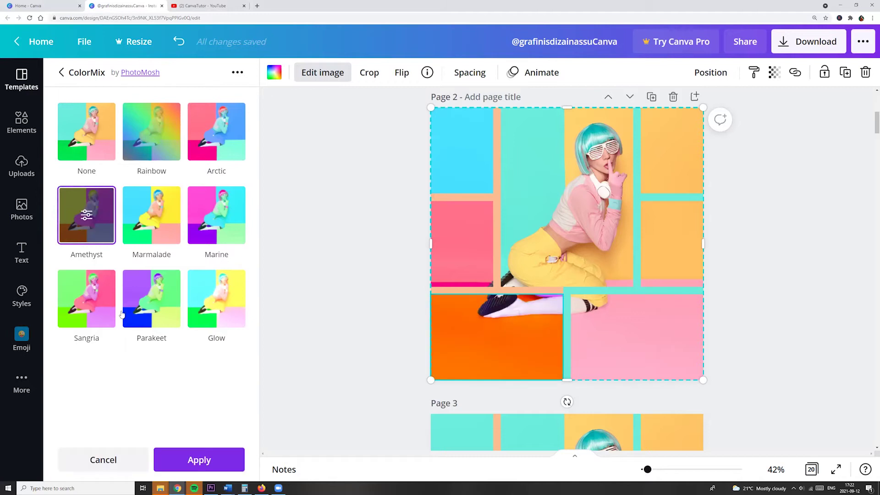
{"action": "left_click", "coordinate": [209, 460]}
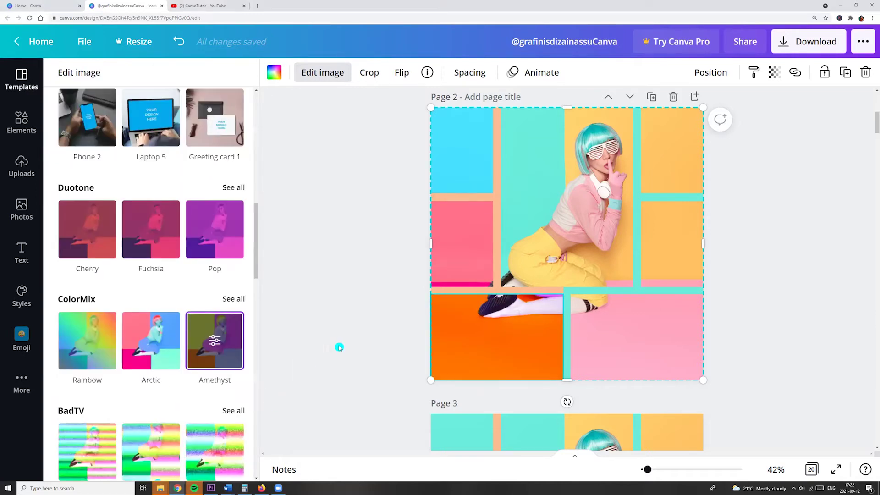
Apply the Marmalade ColorMix effect to the large central cell of the page 2 photo grid
{"action": "left_click", "coordinate": [558, 203]}
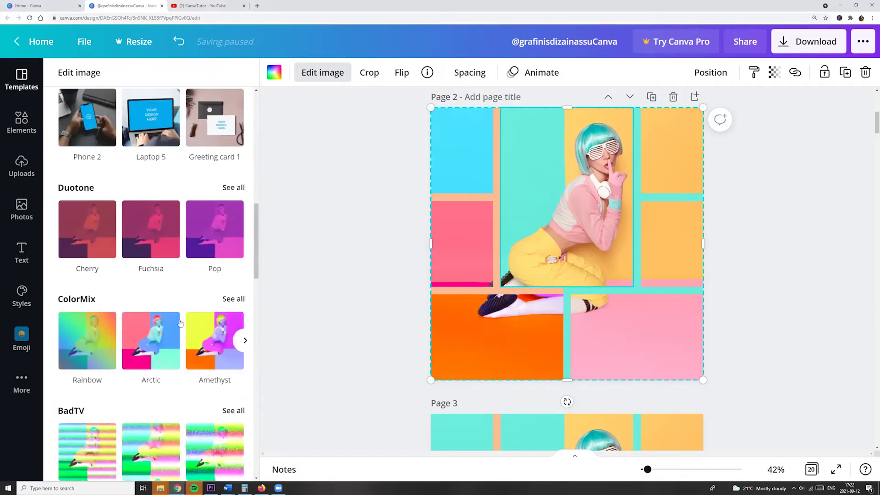
{"action": "left_click", "coordinate": [231, 300]}
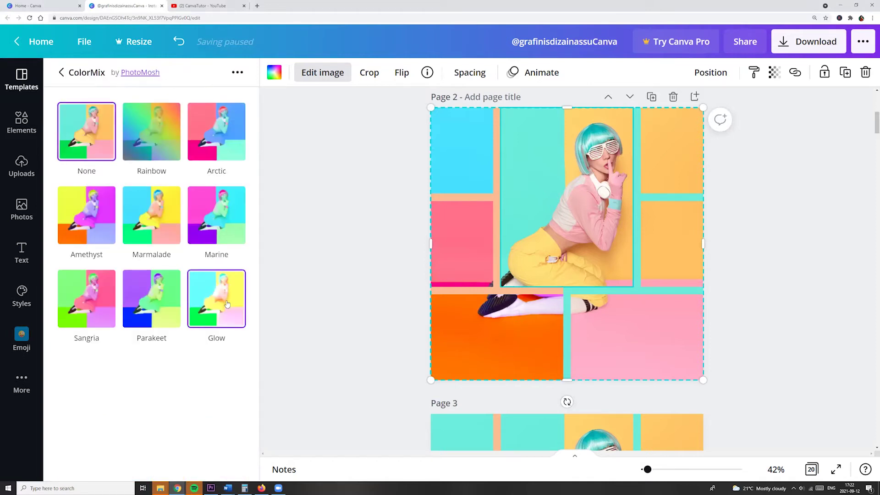
{"action": "left_click", "coordinate": [148, 224]}
{"action": "left_click", "coordinate": [229, 451]}
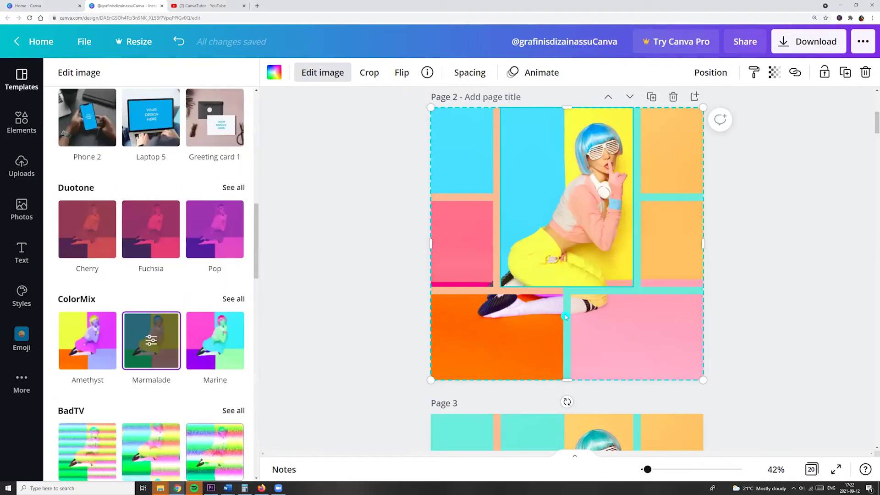
Apply the Amethyst ColorMix effect to the upper-right cell of the page 2 photo grid
{"action": "left_click", "coordinate": [232, 303]}
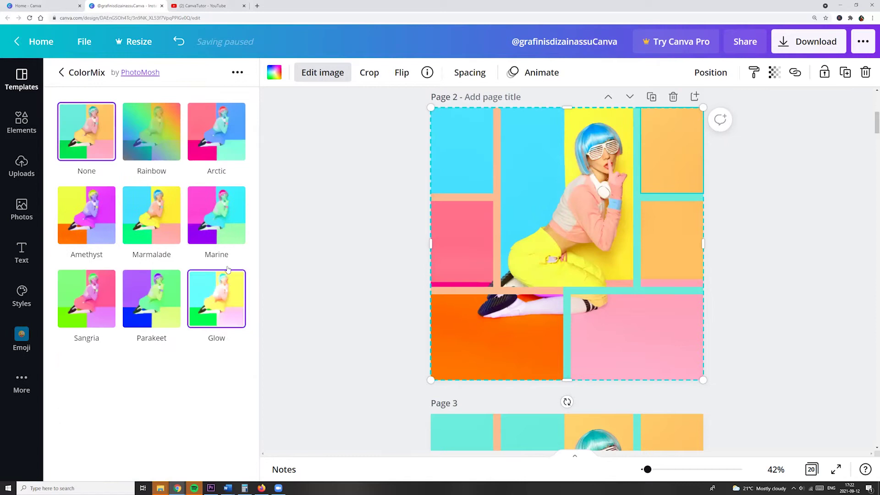
{"action": "left_click", "coordinate": [87, 215]}
{"action": "left_click", "coordinate": [224, 458]}
Apply the Marine ColorMix effect to the middle-right cell of the page 2 photo grid
{"action": "left_click", "coordinate": [671, 243]}
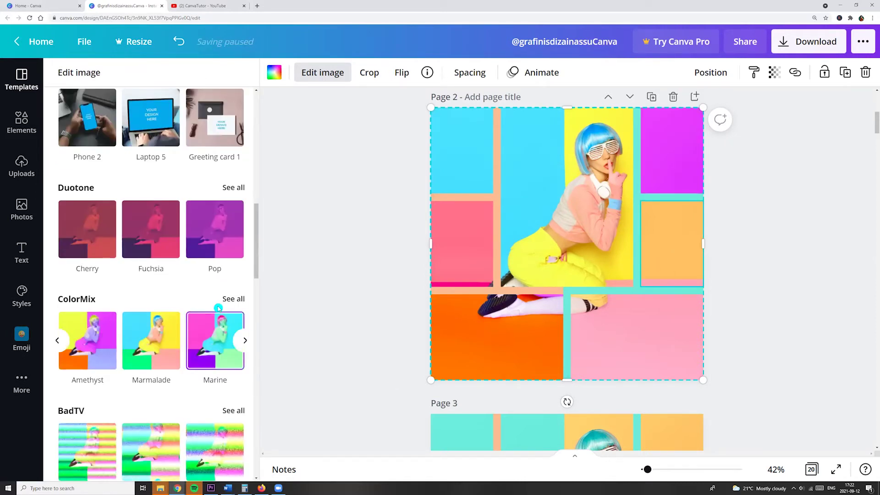
{"action": "left_click", "coordinate": [233, 299]}
{"action": "left_click", "coordinate": [224, 237]}
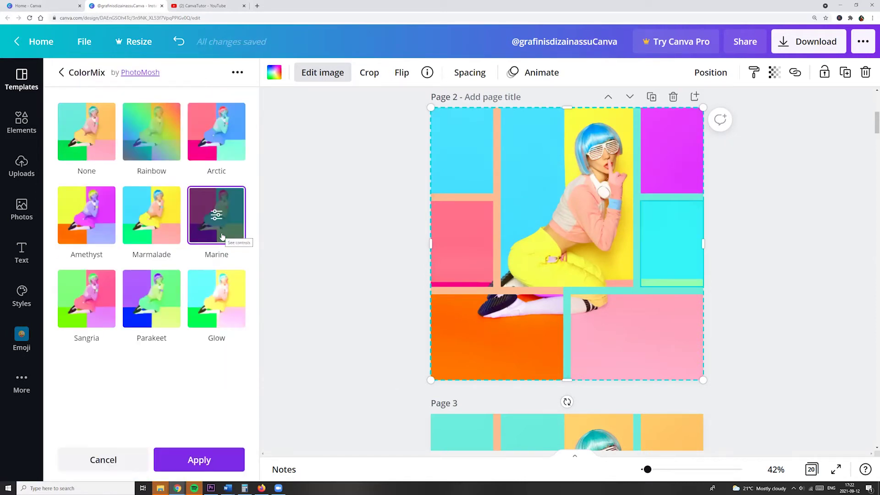
{"action": "left_click", "coordinate": [224, 456]}
Apply the Sangria ColorMix effect to the lower-right cell of the page 2 photo grid and close the image effects
{"action": "left_click", "coordinate": [622, 355]}
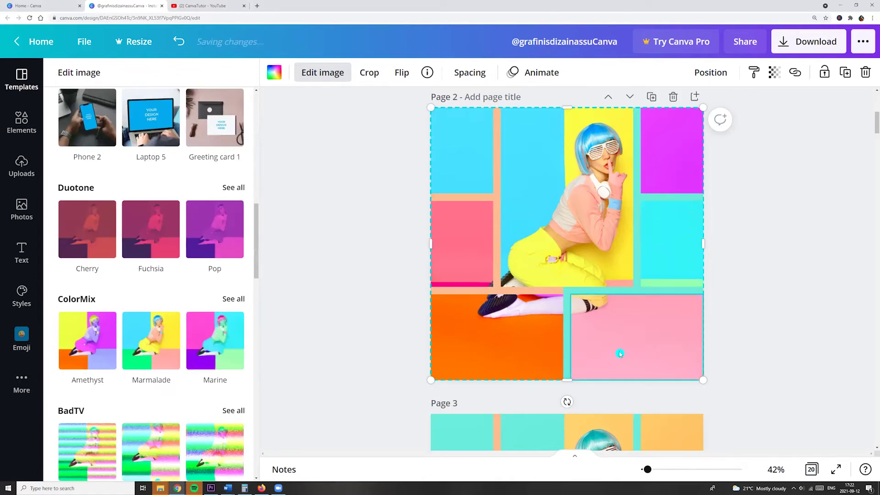
{"action": "left_click", "coordinate": [231, 300]}
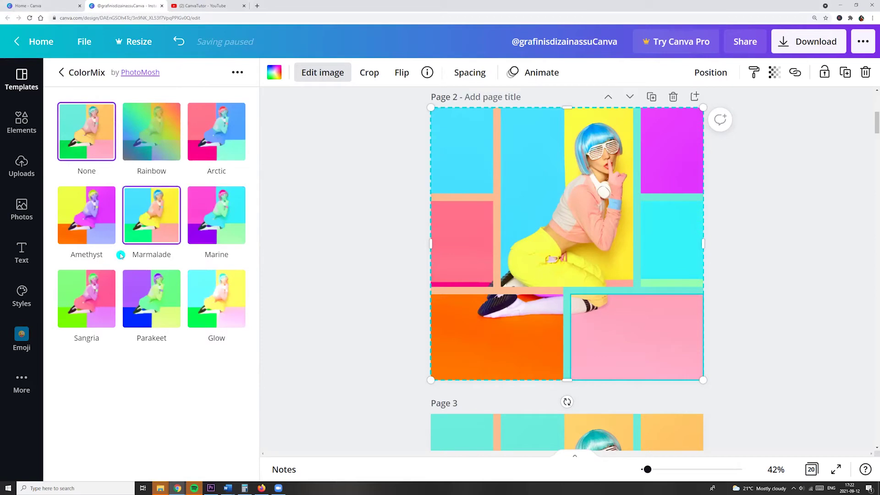
{"action": "left_click", "coordinate": [87, 300]}
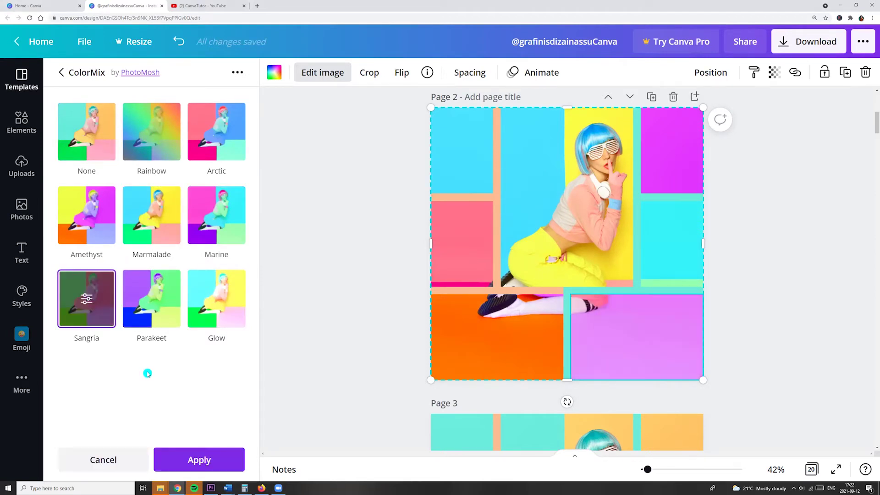
{"action": "left_click", "coordinate": [225, 464]}
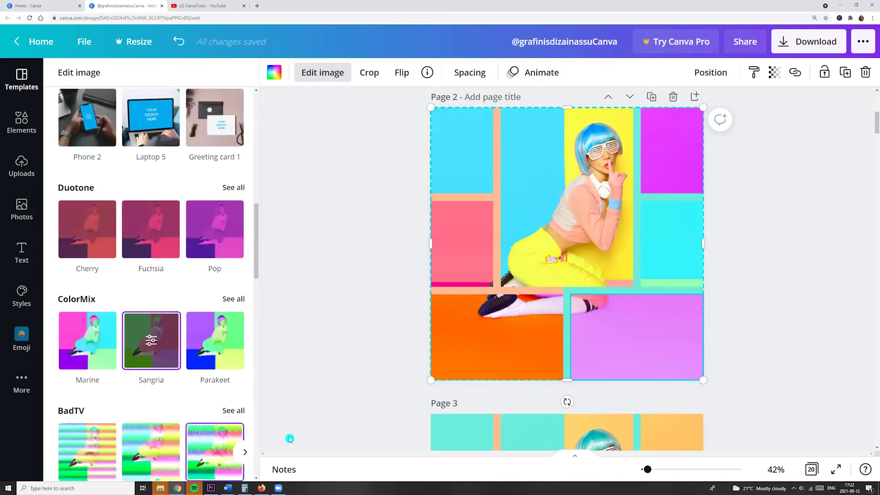
{"action": "key", "text": "Escape"}
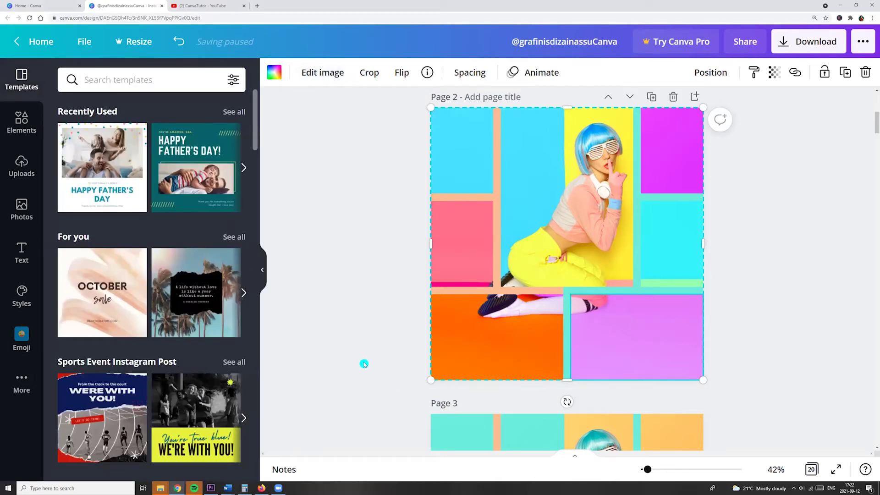
Apply the Parakeet ColorMix effect to the first vertical strip of the page 4 photo grid
{"action": "scroll", "coordinate": [363, 362], "scroll_direction": "down", "scroll_amount": 5}
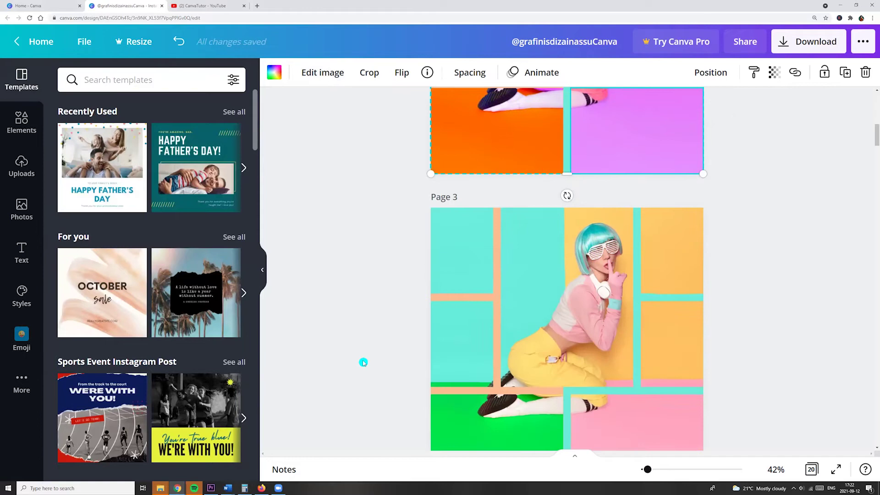
{"action": "scroll", "coordinate": [364, 363], "scroll_direction": "down", "scroll_amount": 9}
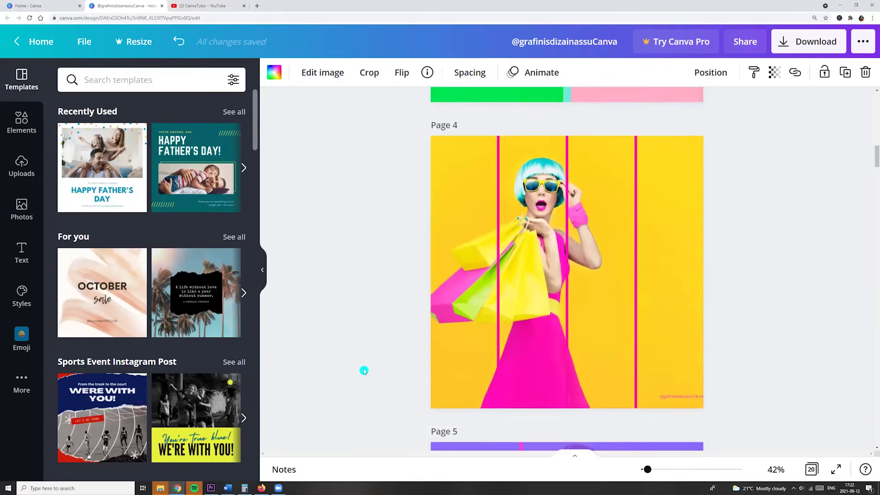
{"action": "left_click", "coordinate": [467, 270]}
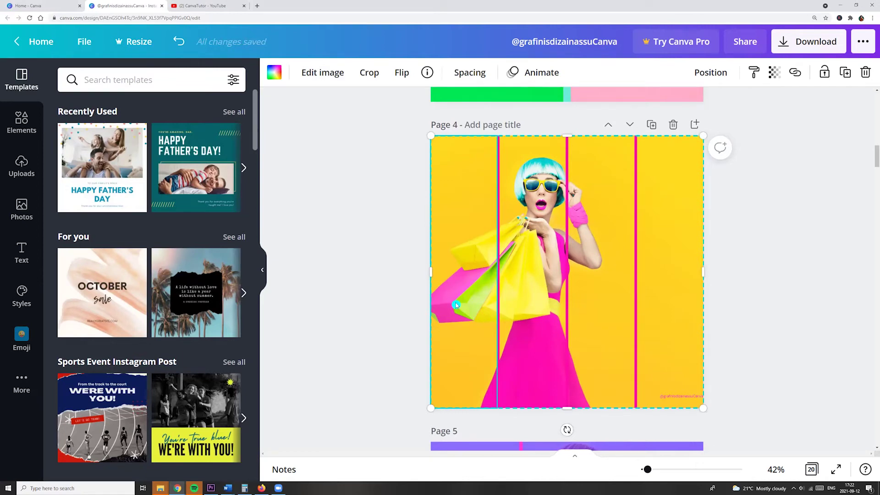
{"action": "left_click", "coordinate": [326, 74]}
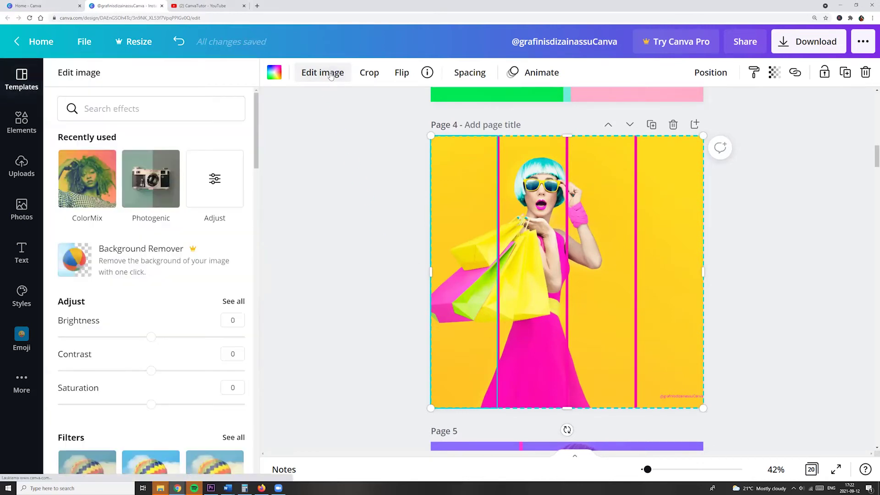
{"action": "scroll", "coordinate": [183, 300], "scroll_direction": "down", "scroll_amount": 7}
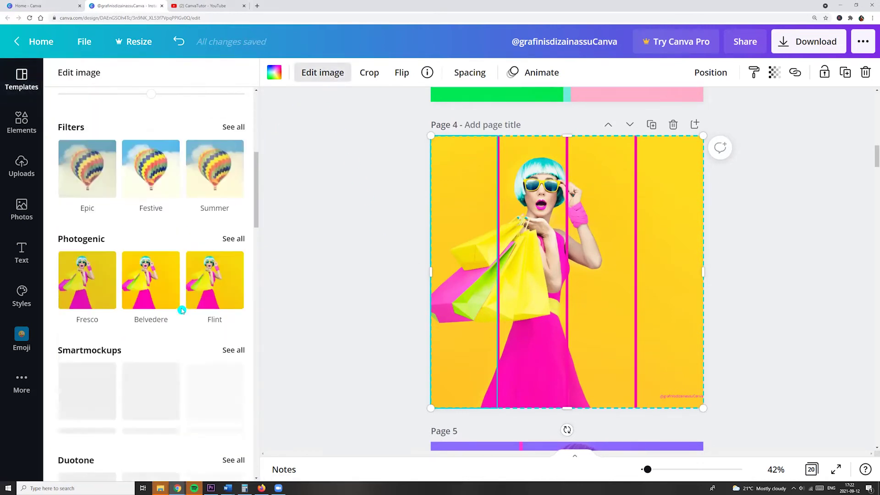
{"action": "scroll", "coordinate": [182, 310], "scroll_direction": "down", "scroll_amount": 8}
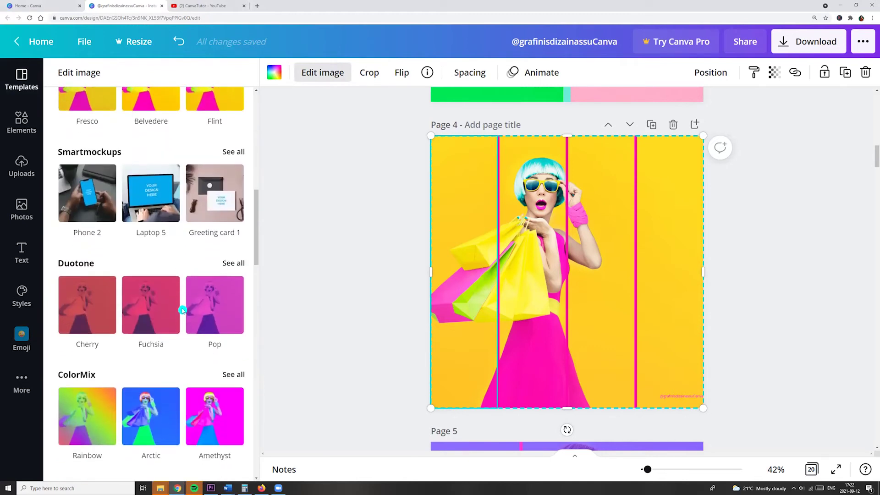
{"action": "left_click", "coordinate": [234, 167]}
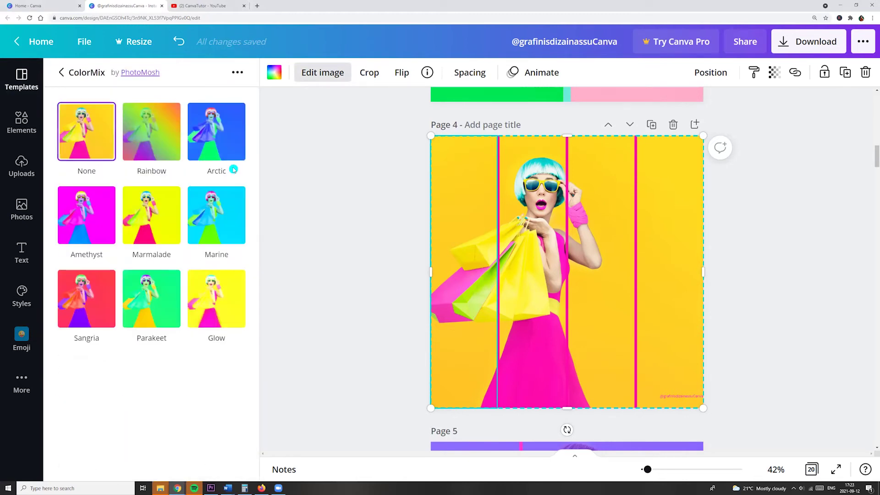
{"action": "left_click", "coordinate": [155, 301]}
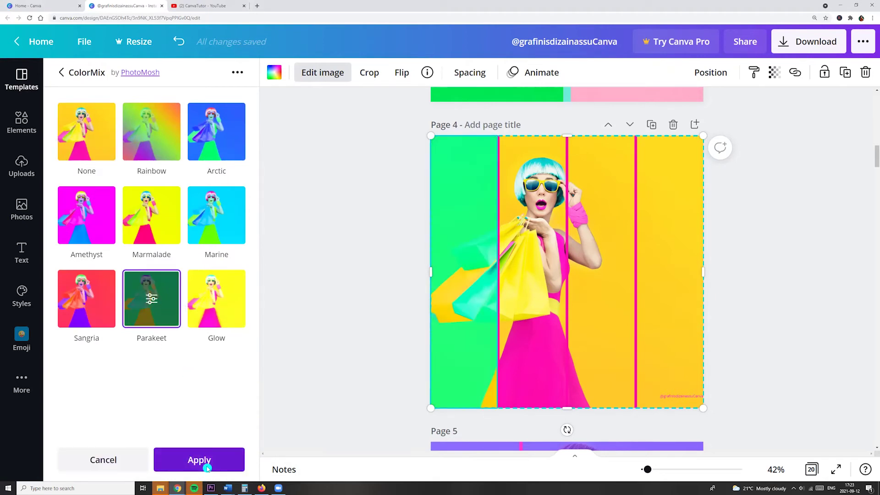
{"action": "left_click", "coordinate": [207, 466]}
Apply the Marmalade ColorMix effect to the second vertical strip of the page 4 photo grid
{"action": "left_click_drag", "start_coordinate": [538, 257], "coordinate": [492, 296]}
{"action": "left_click", "coordinate": [228, 161]}
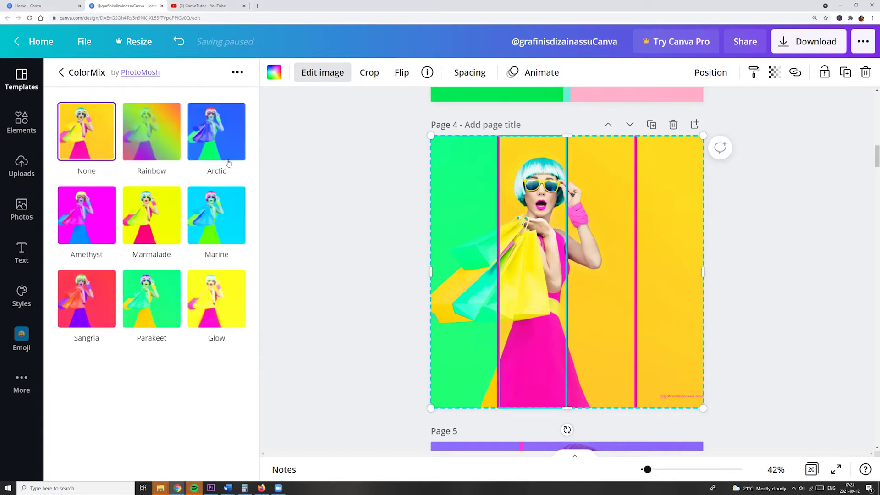
{"action": "left_click", "coordinate": [152, 235]}
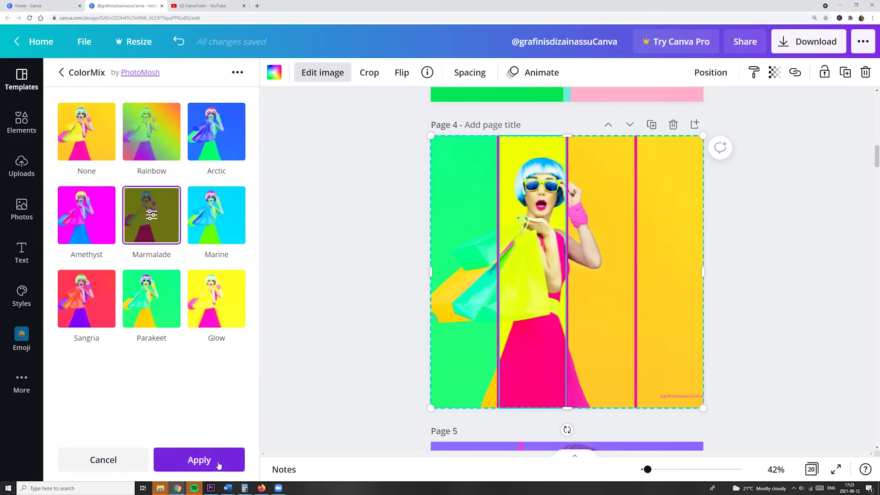
{"action": "left_click", "coordinate": [199, 459]}
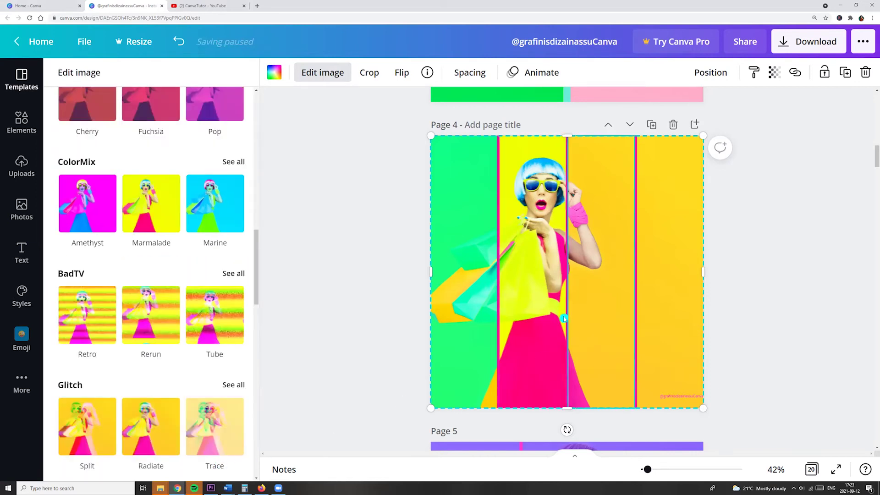
Apply the Marine ColorMix effect to the third strip and Amethyst to the fourth strip of the page 4 photo grid
{"action": "left_click", "coordinate": [214, 203]}
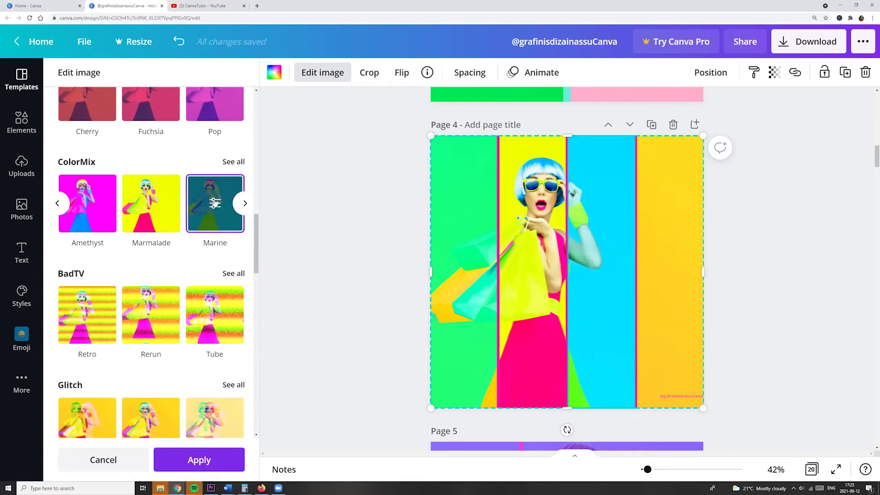
{"action": "left_click", "coordinate": [231, 454]}
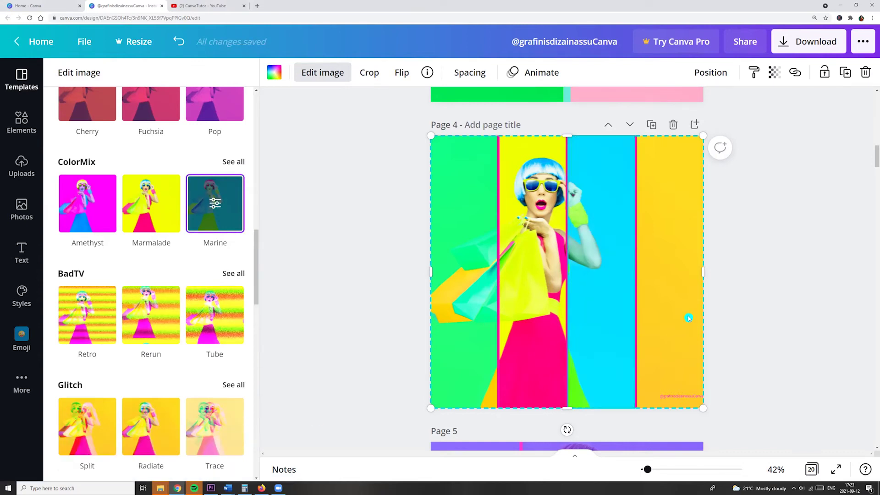
{"action": "left_click", "coordinate": [93, 202]}
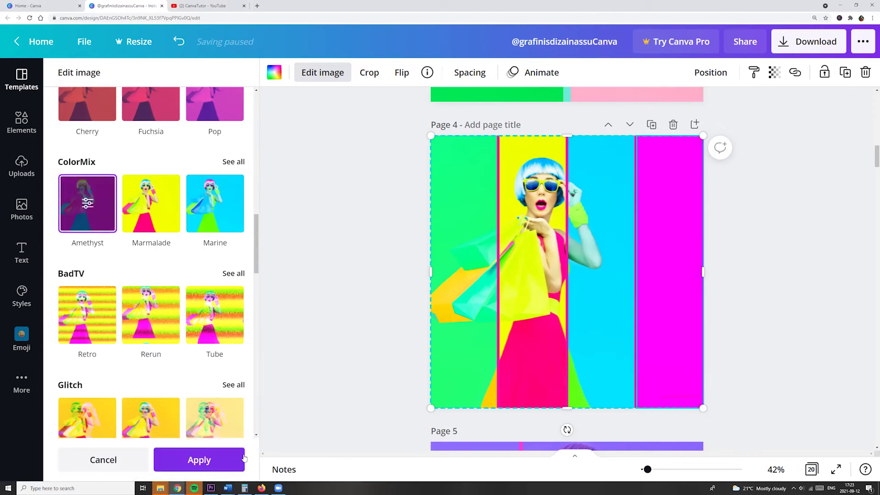
{"action": "left_click", "coordinate": [230, 463]}
{"action": "left_click", "coordinate": [361, 350]}
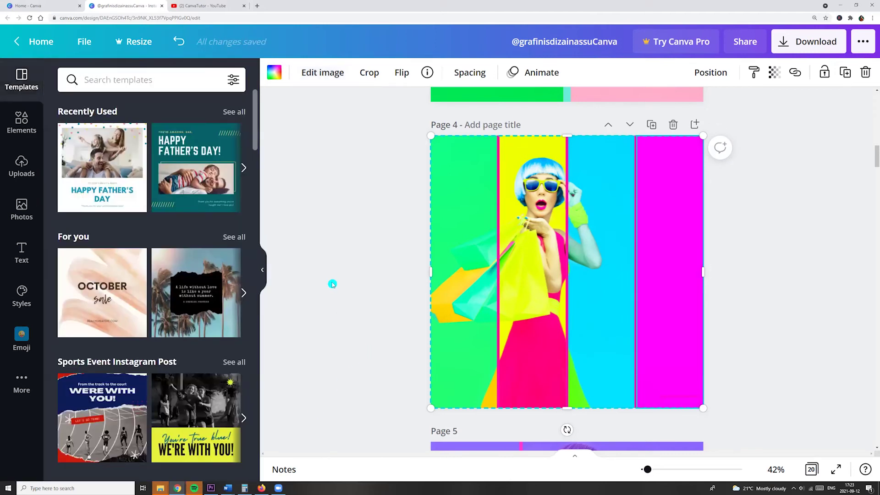
Apply the Parakeet ColorMix effect to the upper-left cell of the page 5 photo grid
{"action": "scroll", "coordinate": [345, 362], "scroll_direction": "down", "scroll_amount": 6}
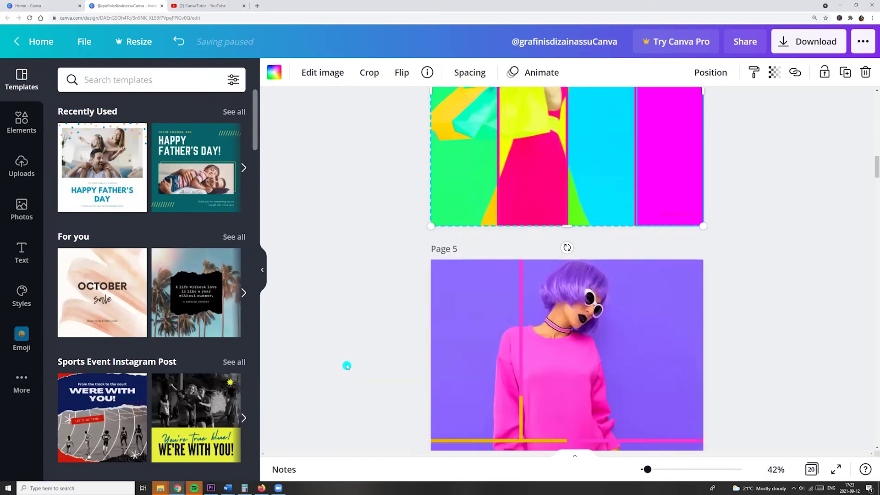
{"action": "left_click", "coordinate": [474, 215]}
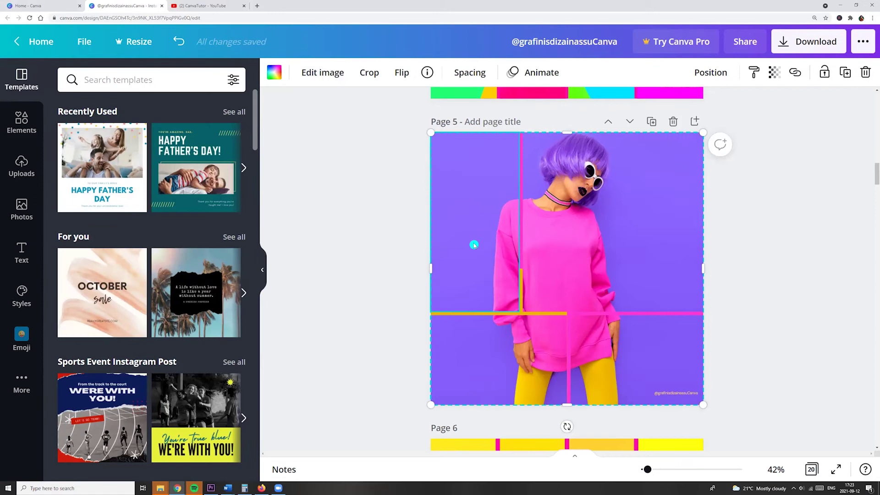
{"action": "left_click", "coordinate": [323, 77]}
{"action": "scroll", "coordinate": [193, 313], "scroll_direction": "down", "scroll_amount": 3}
{"action": "scroll", "coordinate": [192, 313], "scroll_direction": "down", "scroll_amount": 1}
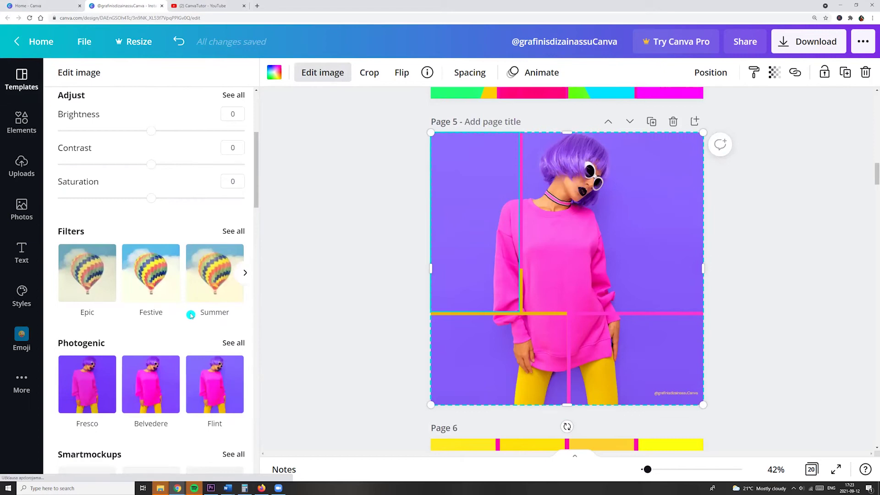
{"action": "scroll", "coordinate": [162, 321], "scroll_direction": "down", "scroll_amount": 6}
{"action": "scroll", "coordinate": [116, 289], "scroll_direction": "down", "scroll_amount": 3}
{"action": "left_click", "coordinate": [232, 194]}
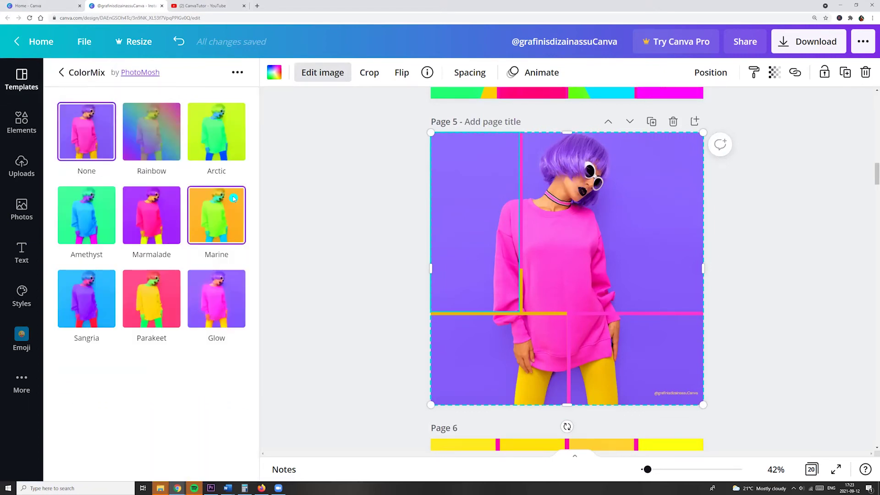
{"action": "left_click", "coordinate": [163, 303]}
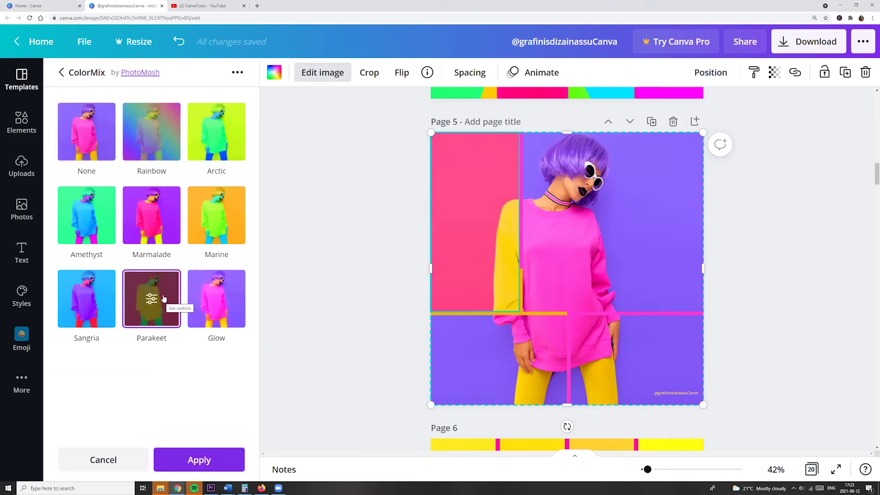
{"action": "left_click", "coordinate": [217, 463]}
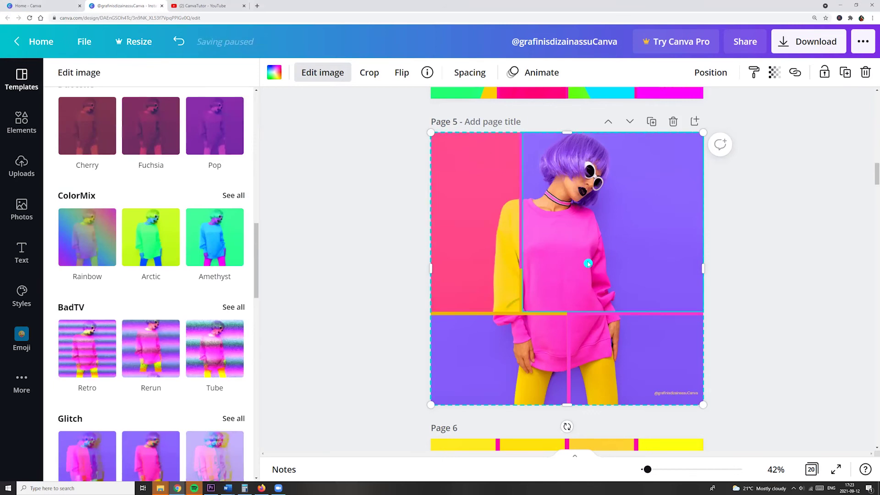
Apply the Sangria ColorMix effect to the large upper-right cell of the page 5 photo grid
{"action": "left_click", "coordinate": [243, 197]}
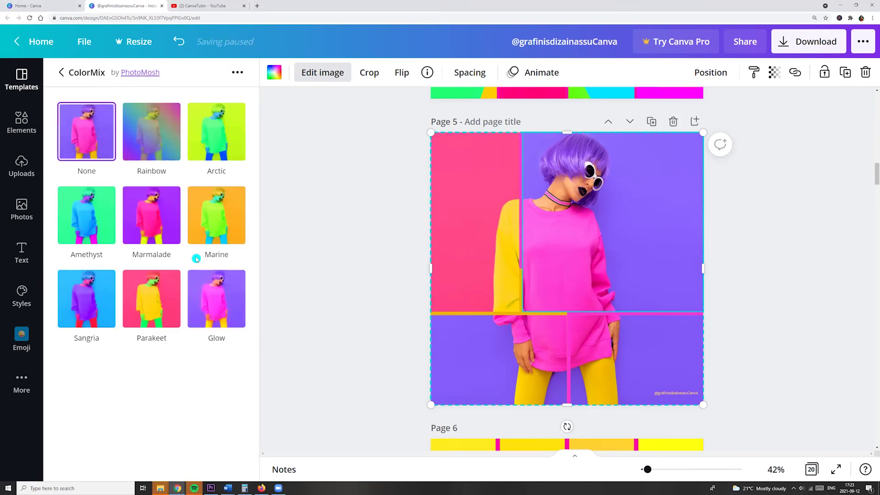
{"action": "left_click", "coordinate": [96, 311]}
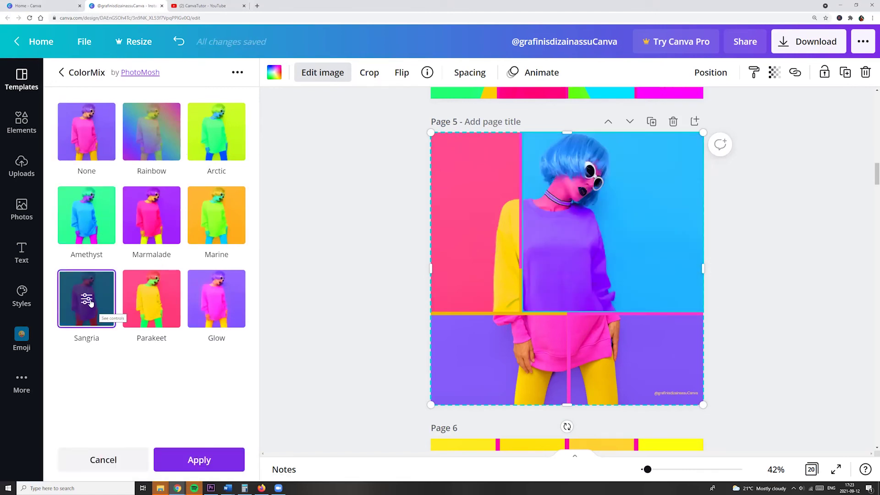
{"action": "left_click", "coordinate": [204, 460]}
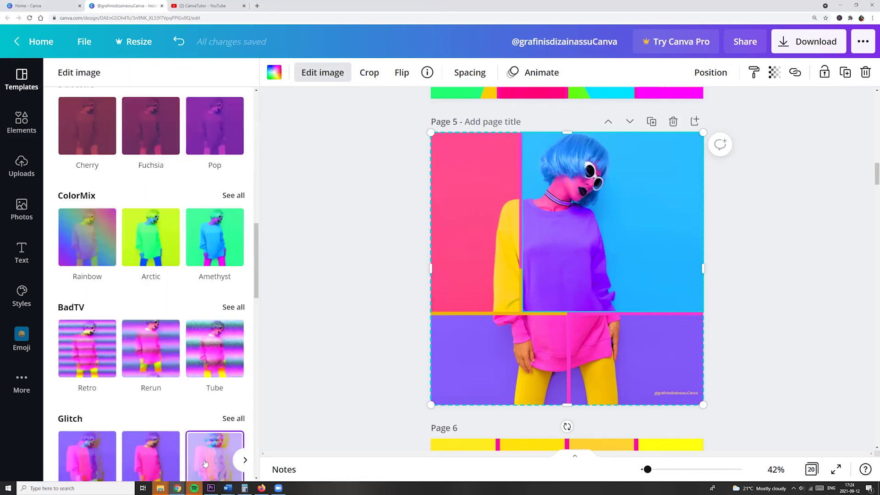
Apply the Amethyst ColorMix effect to the lower-left cell of the page 5 photo grid
{"action": "left_click", "coordinate": [492, 384]}
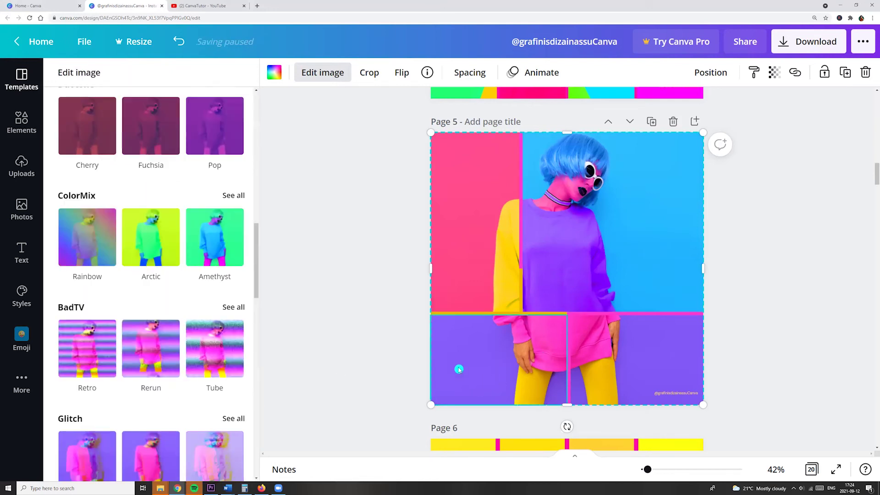
{"action": "left_click", "coordinate": [246, 196]}
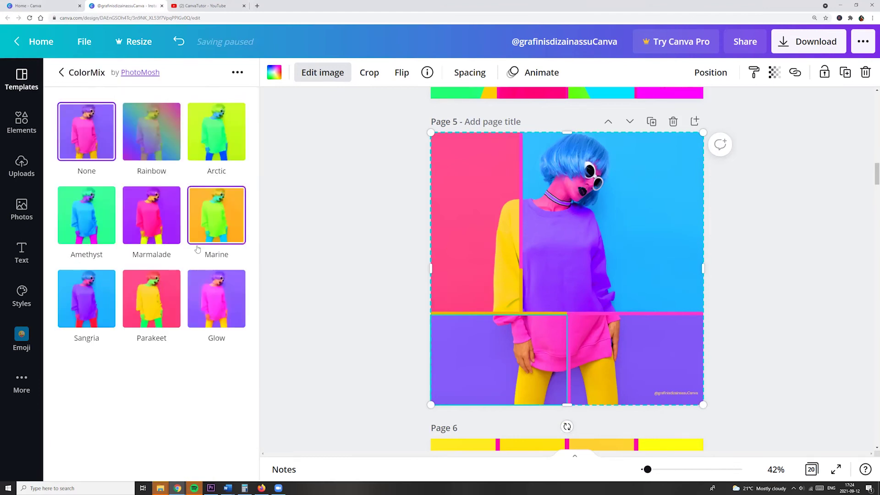
{"action": "left_click", "coordinate": [84, 222]}
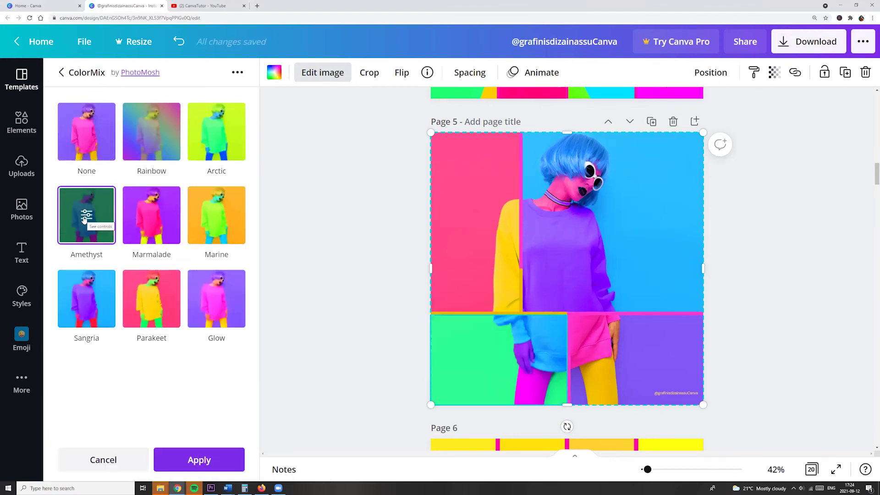
{"action": "left_click", "coordinate": [206, 463]}
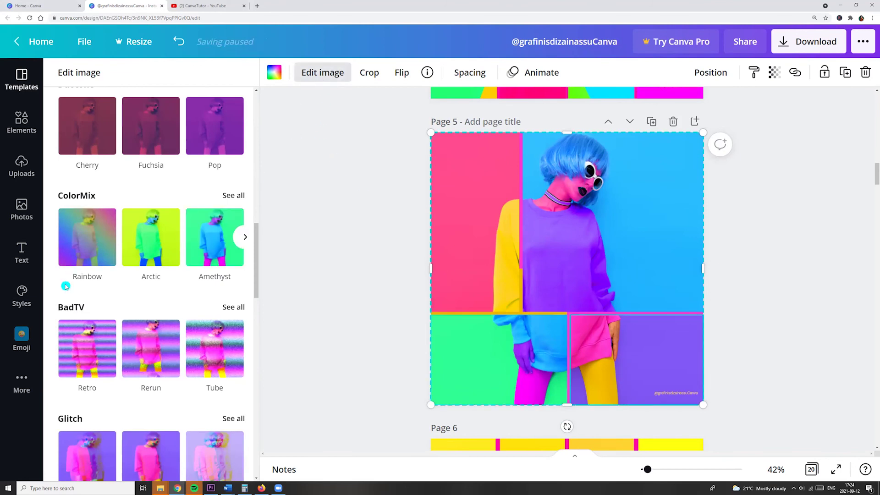
Apply the Marine ColorMix effect to the lower-right cell of the page 5 photo grid and close the image effects
{"action": "left_click", "coordinate": [232, 197]}
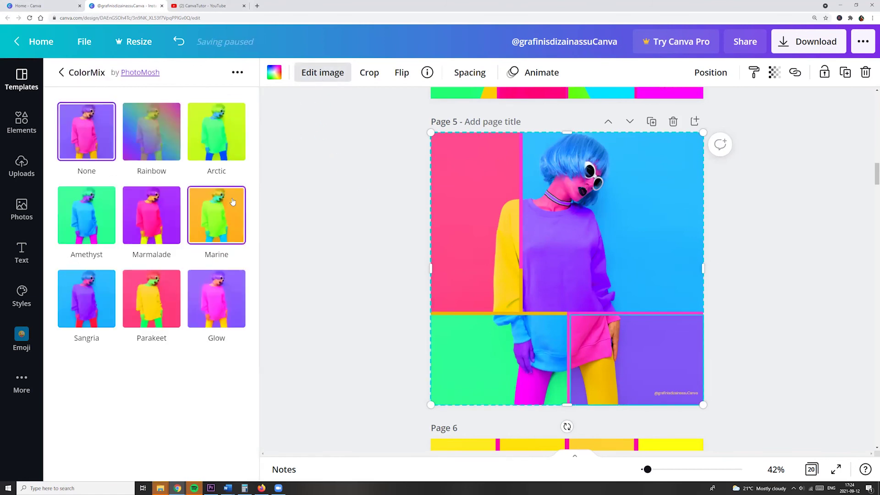
{"action": "left_click", "coordinate": [218, 227]}
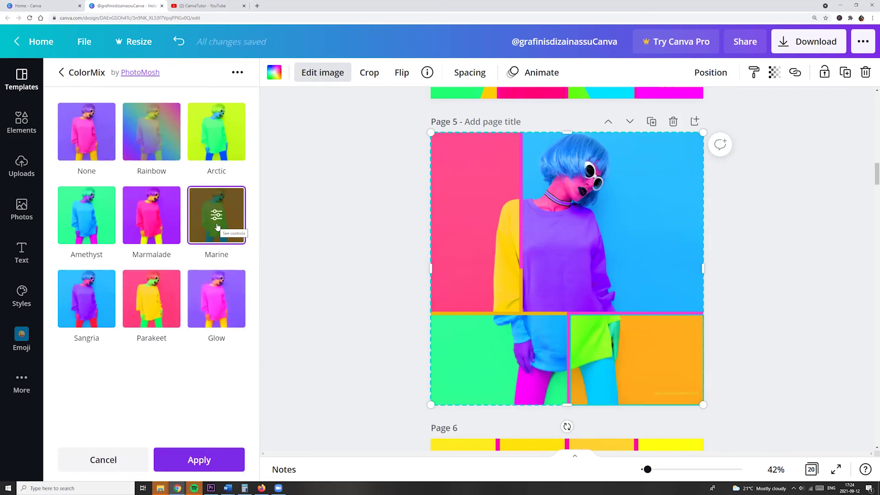
{"action": "left_click", "coordinate": [209, 460]}
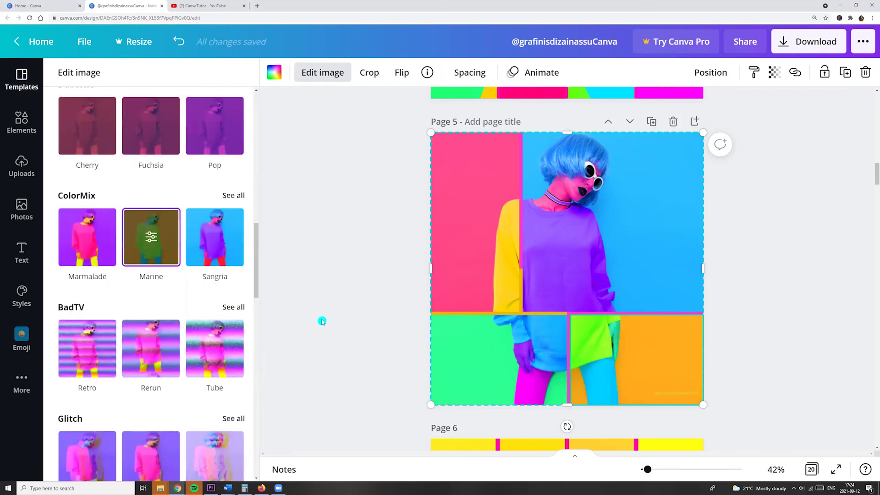
{"action": "key", "text": "Escape"}
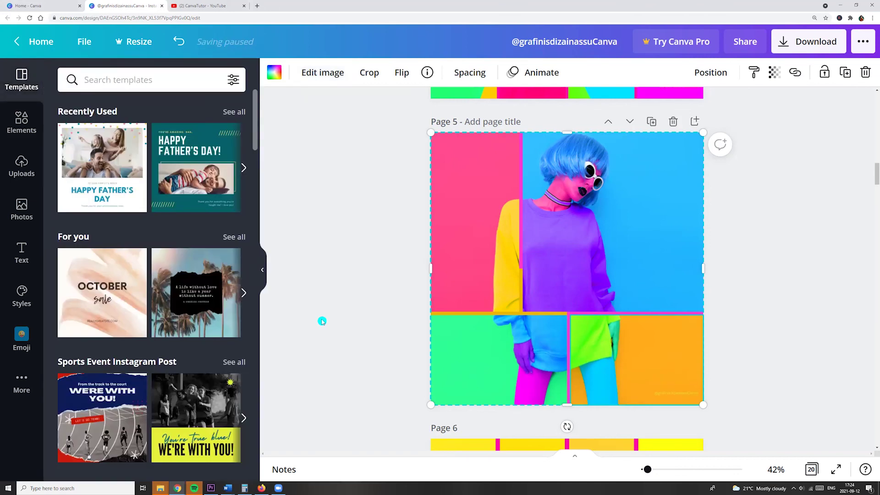